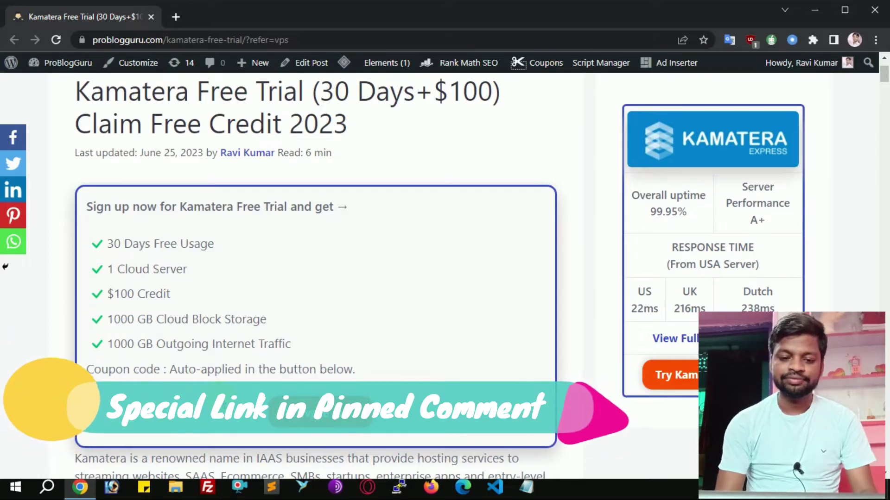
{"action": "left_click", "coordinate": [326, 422]}
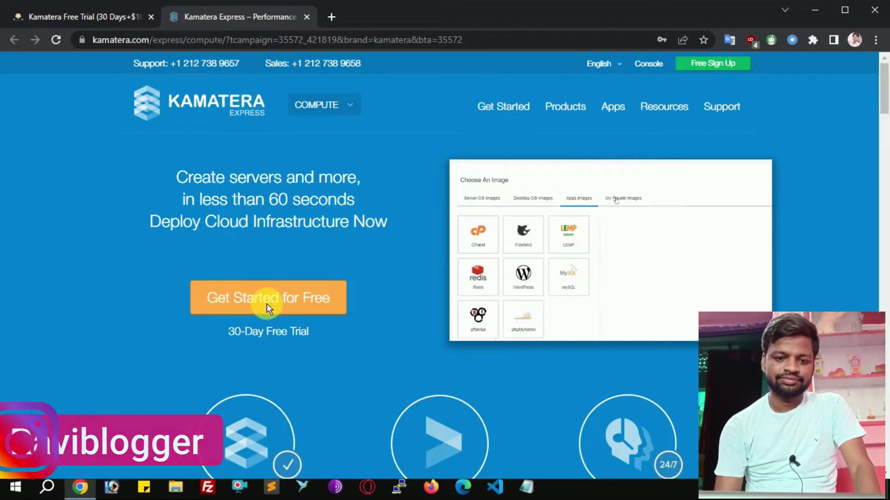
{"action": "left_click", "coordinate": [267, 305]}
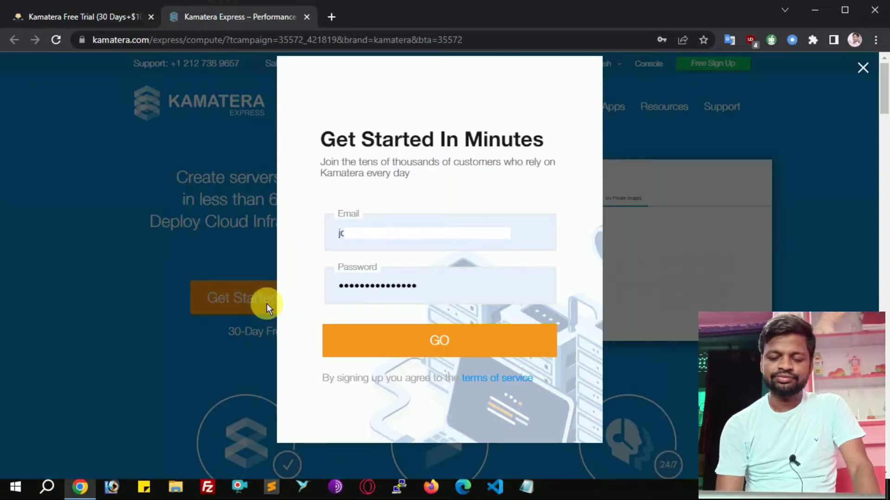
{"action": "left_click", "coordinate": [458, 246]}
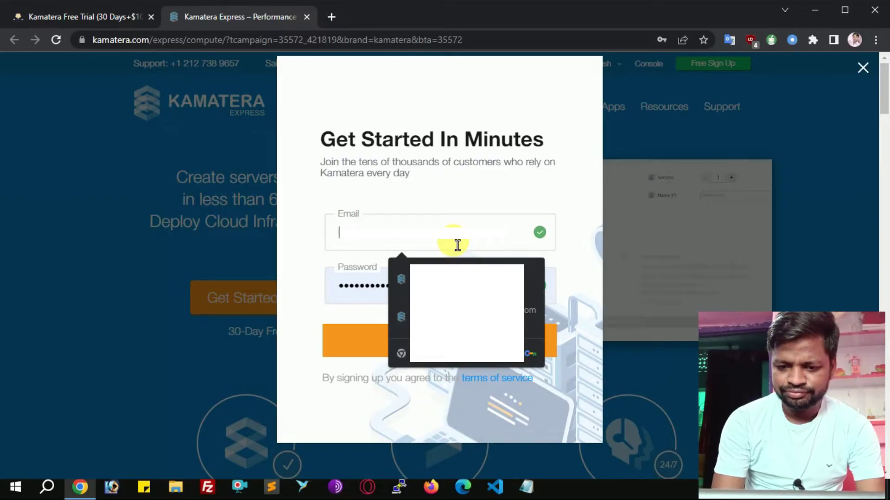
{"action": "type", "text": "h"}
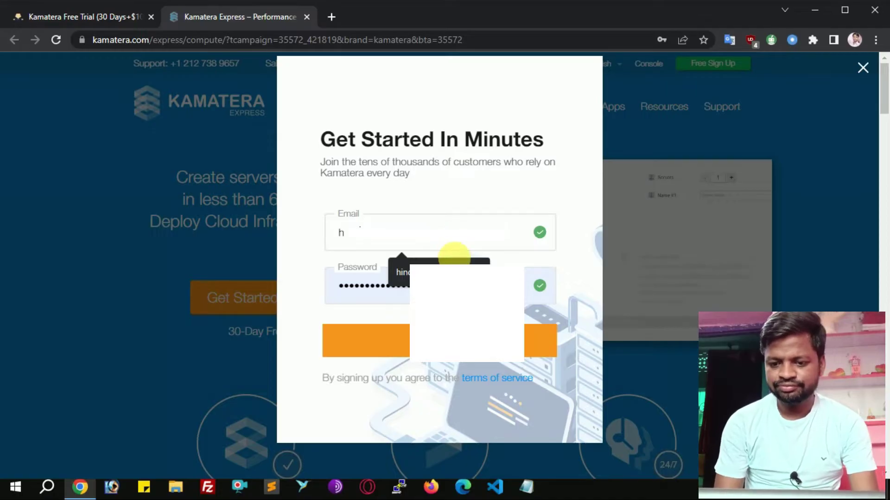
{"action": "left_click", "coordinate": [458, 295]}
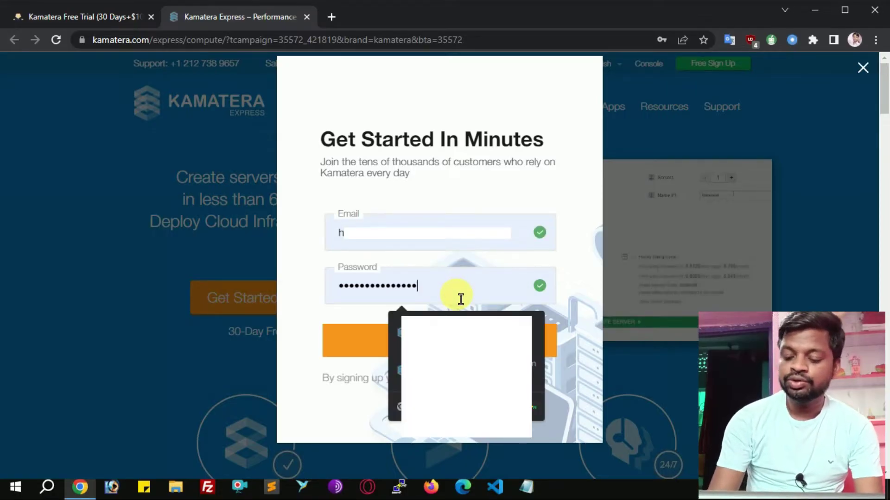
{"action": "key", "text": "BackSpace"}
{"action": "key", "text": "BackSpace"}
{"action": "key", "text": "BackSpace"}
{"action": "key", "text": "BackSpace"}
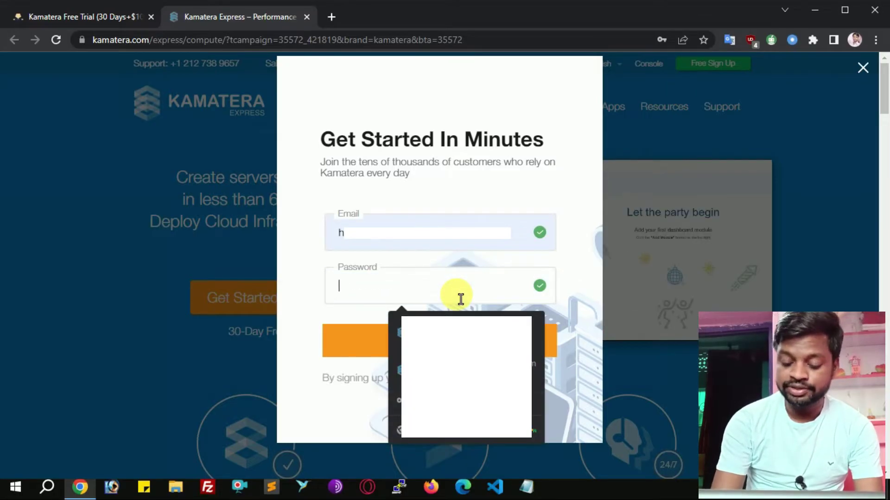
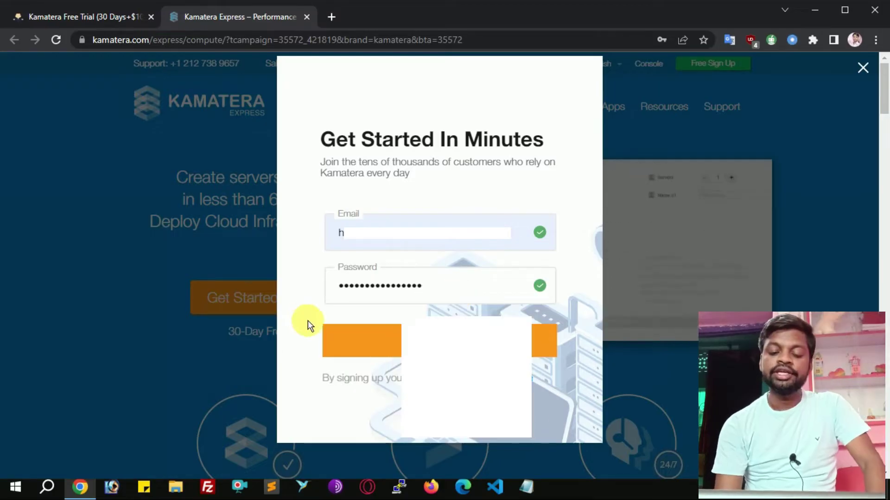
{"action": "left_click", "coordinate": [306, 320]}
Submit the sign-up form with GO, then open an empty new browser tab
{"action": "left_click", "coordinate": [398, 348]}
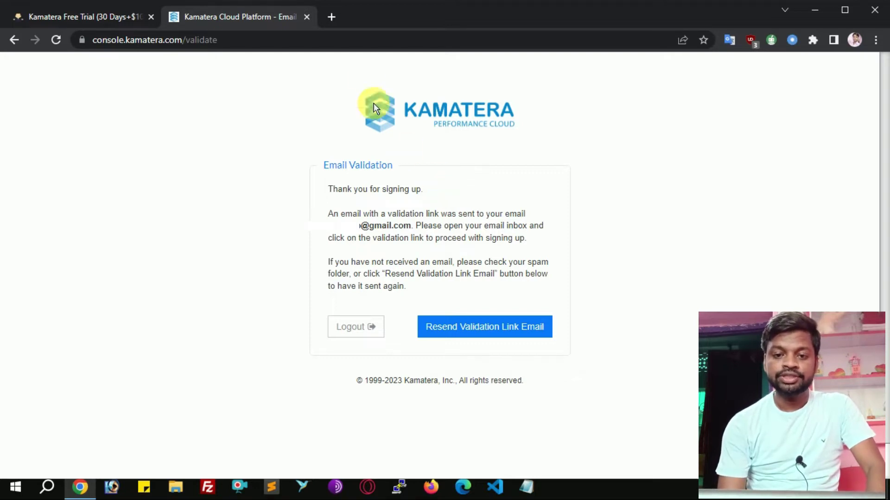
{"action": "left_click", "coordinate": [331, 18]}
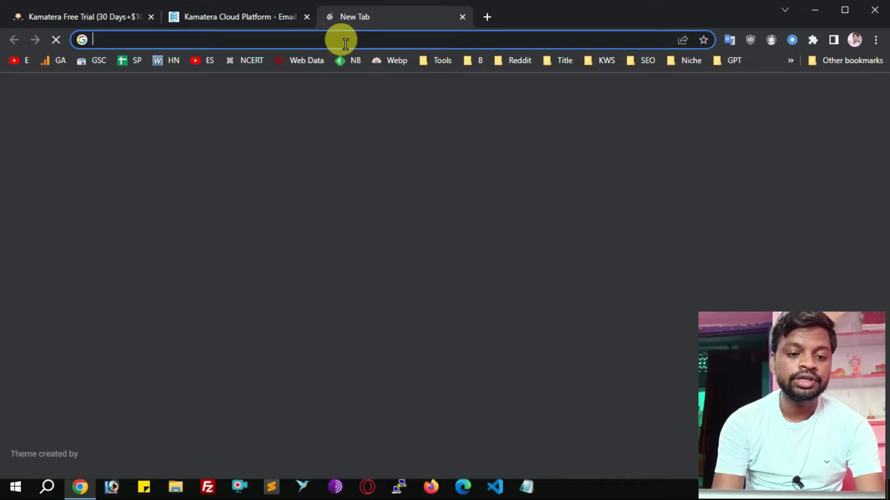
Load Gmail, open the Kamatera validation email under Updates, and follow its validation link
{"action": "type", "text": "ma"}
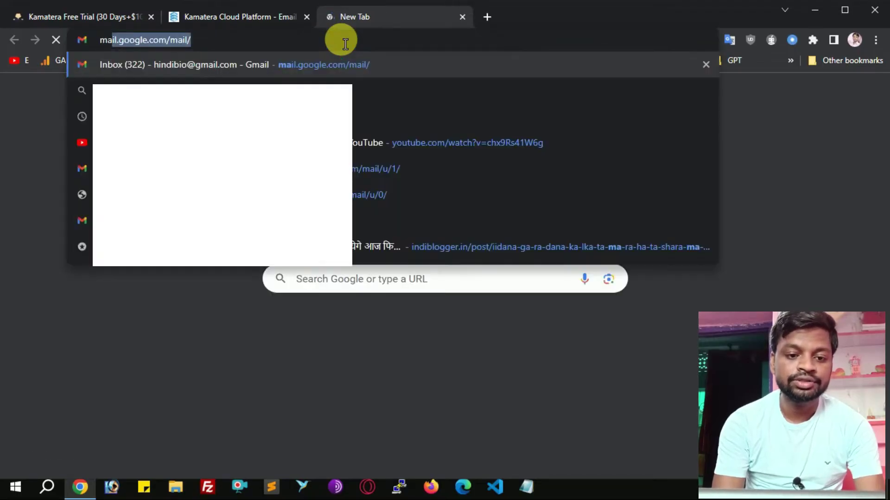
{"action": "key", "text": "Return"}
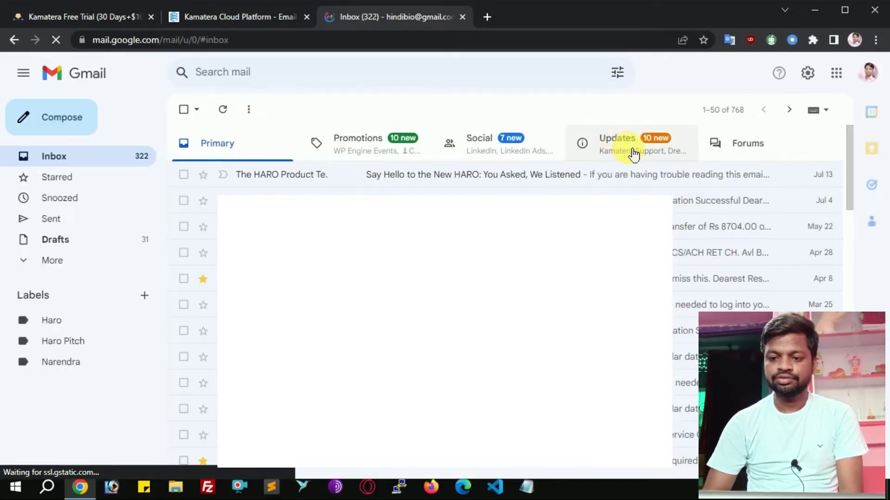
{"action": "left_click", "coordinate": [634, 154]}
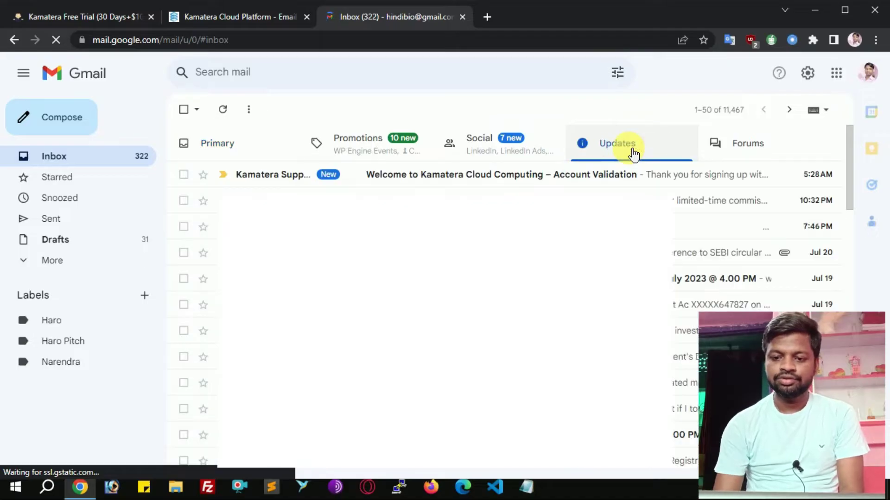
{"action": "left_click", "coordinate": [452, 180]}
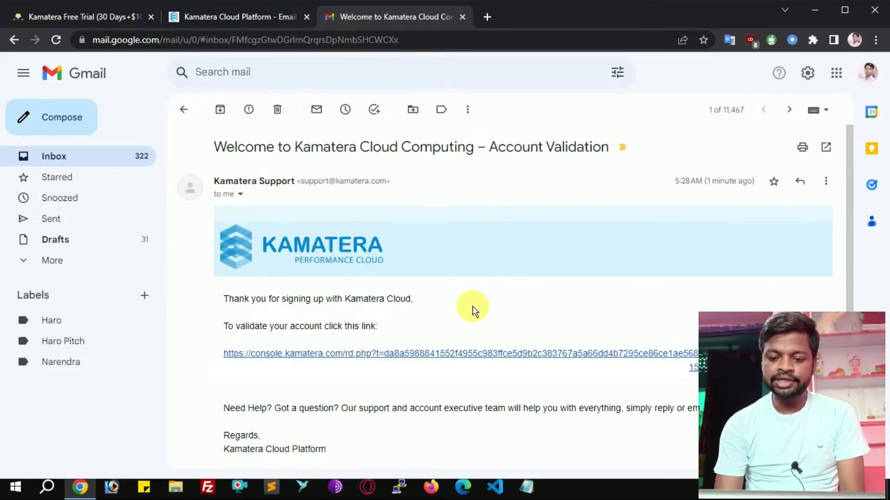
{"action": "left_click", "coordinate": [451, 355]}
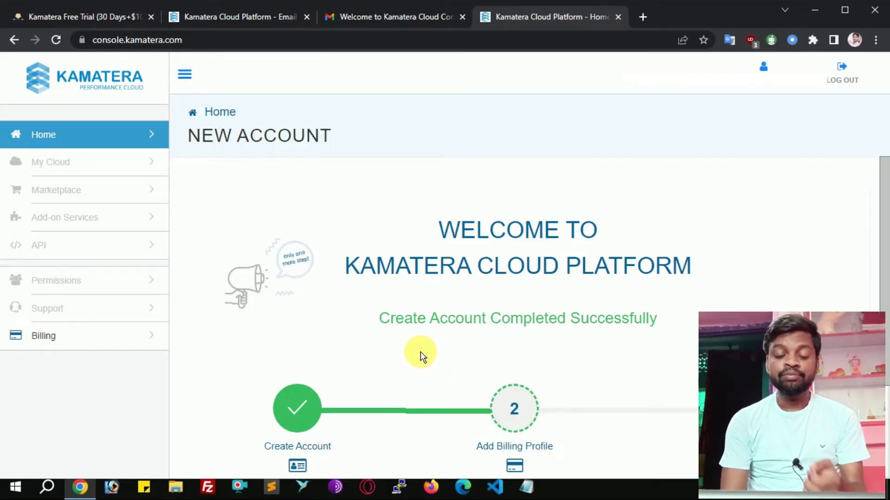
Start a billing profile with name and address details, India as country, and a phone number
{"action": "scroll", "coordinate": [420, 352], "scroll_direction": "down", "scroll_amount": 3}
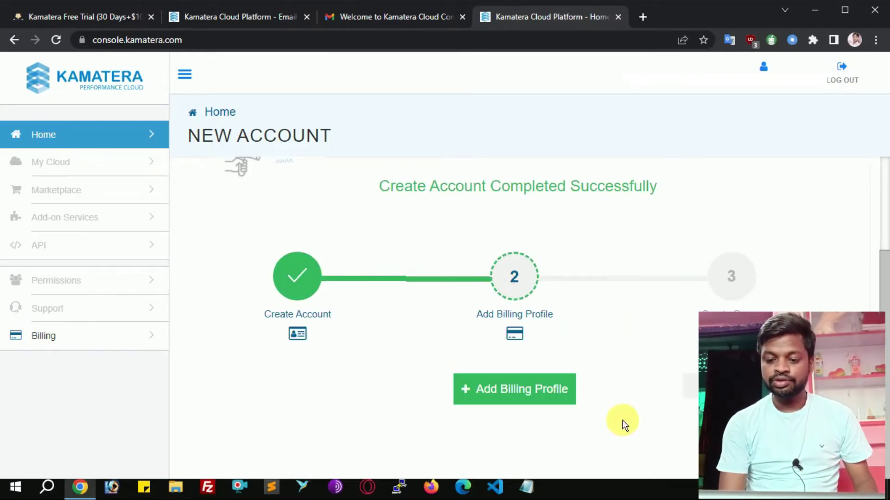
{"action": "left_click", "coordinate": [500, 403]}
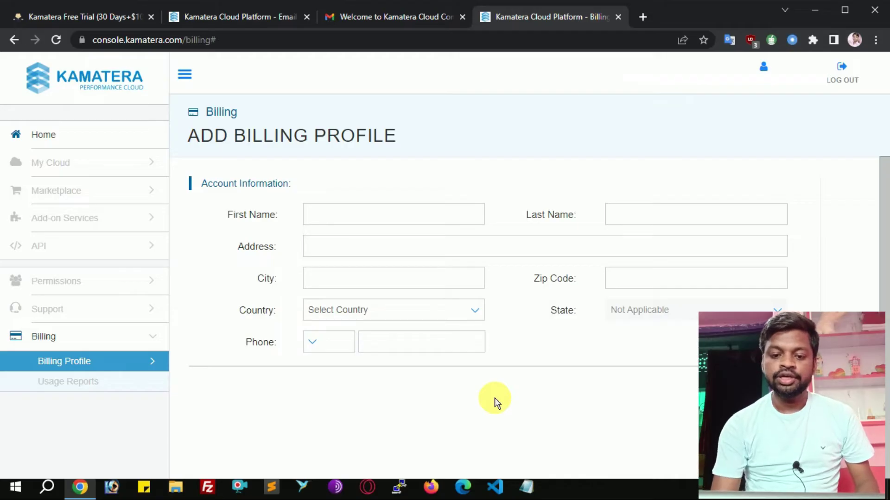
{"action": "left_click", "coordinate": [396, 224]}
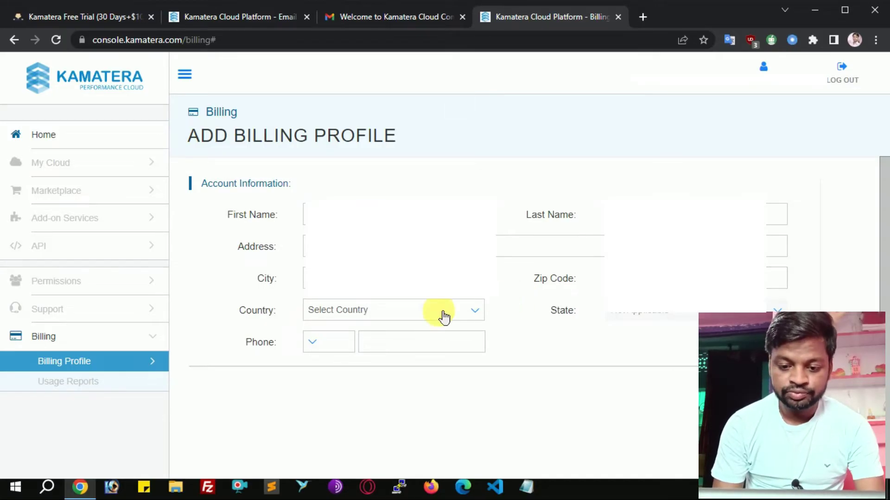
{"action": "left_click", "coordinate": [413, 319]}
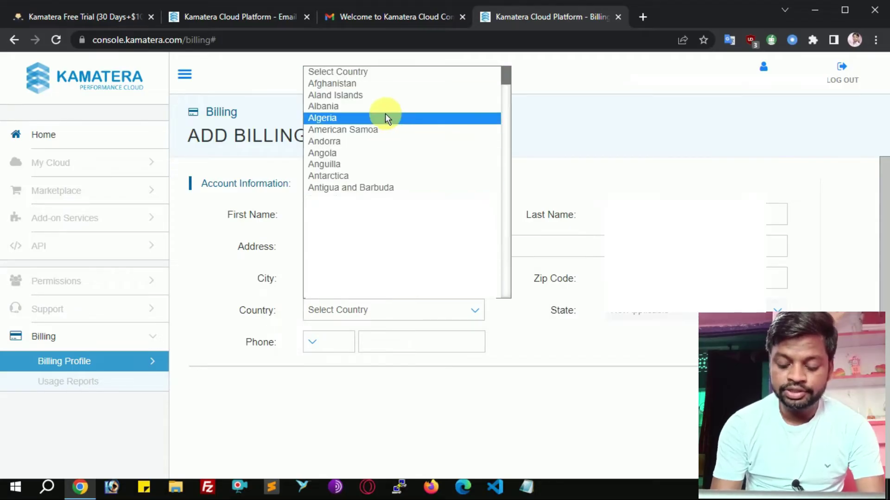
{"action": "type", "text": "india"}
{"action": "key", "text": "Return"}
{"action": "left_click", "coordinate": [401, 346]}
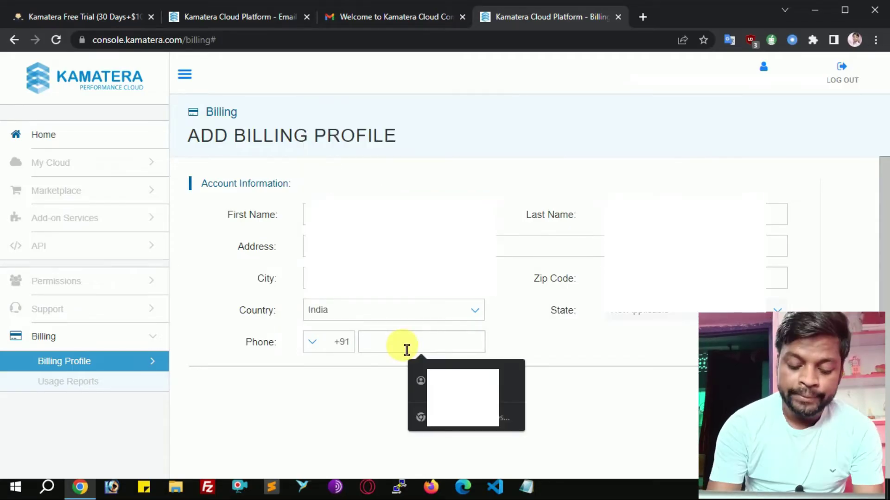
{"action": "type", "text": "8"}
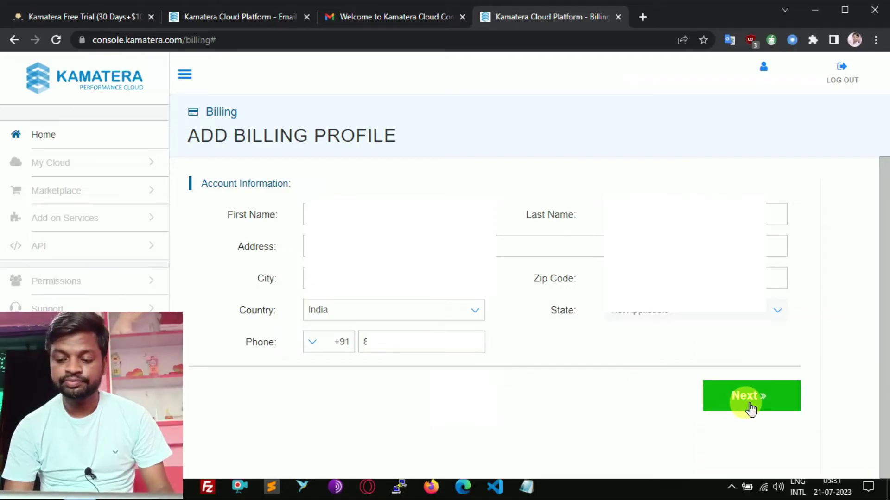
Send a verification SMS to the mobile number and submit the six-digit code
{"action": "left_click", "coordinate": [750, 406]}
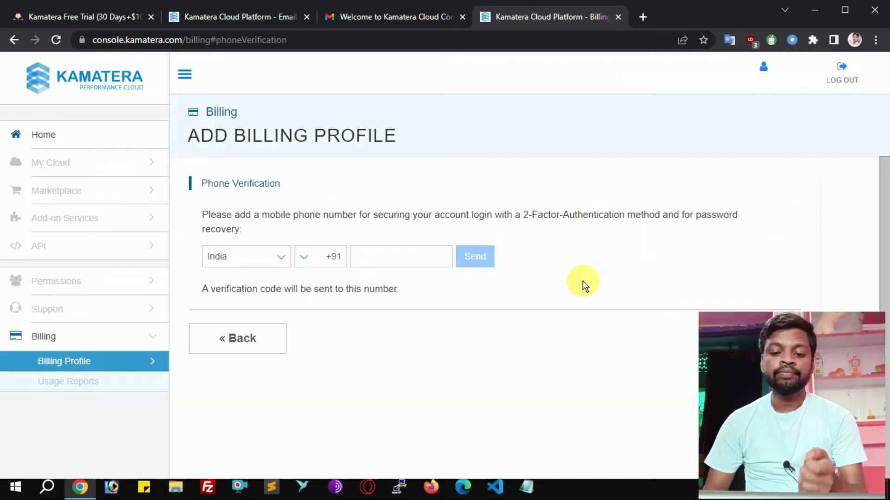
{"action": "left_click", "coordinate": [421, 264]}
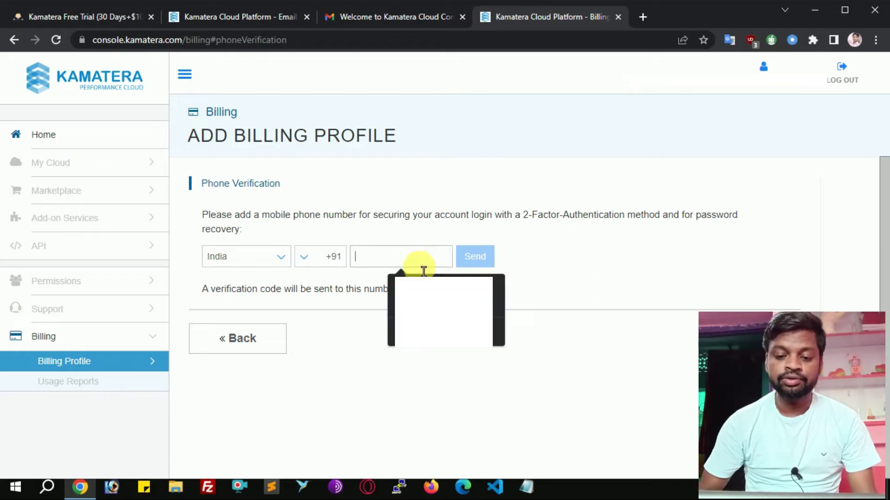
{"action": "type", "text": "8"}
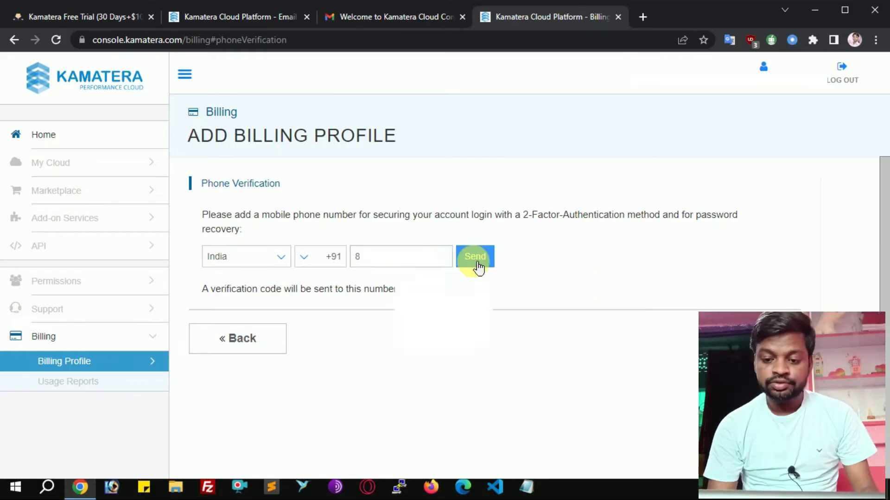
{"action": "left_click", "coordinate": [477, 265]}
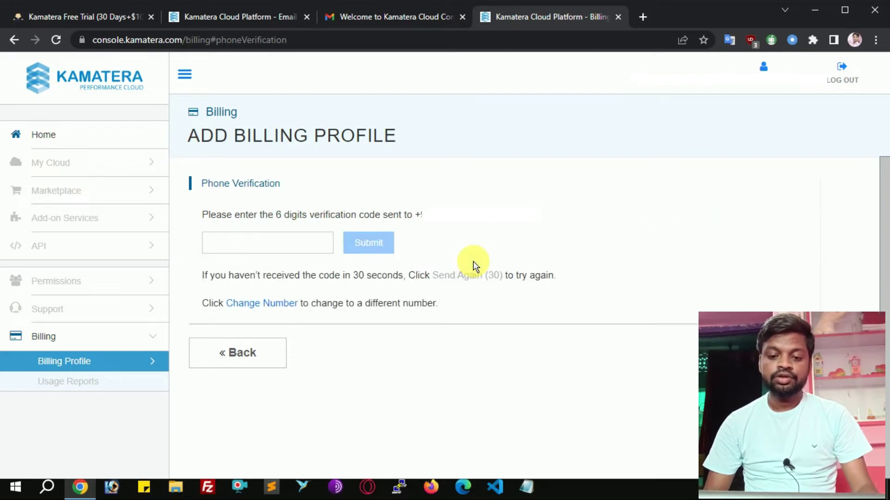
{"action": "left_click", "coordinate": [312, 252]}
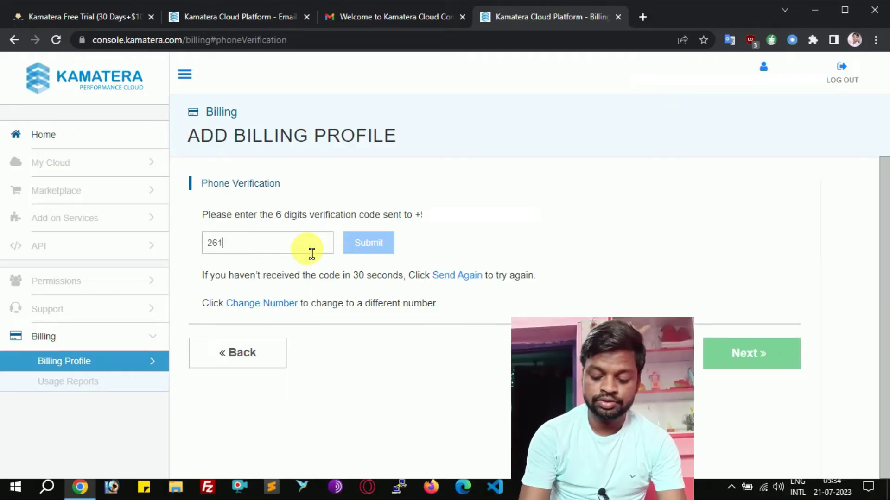
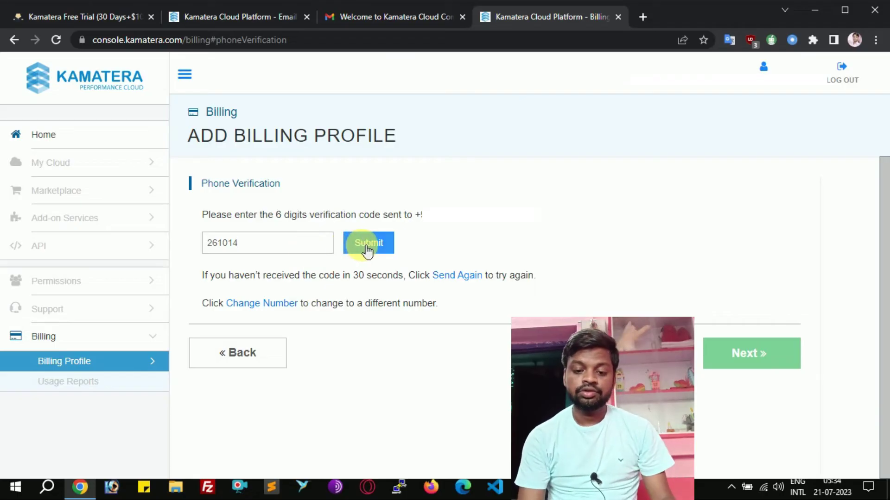
{"action": "left_click", "coordinate": [370, 250]}
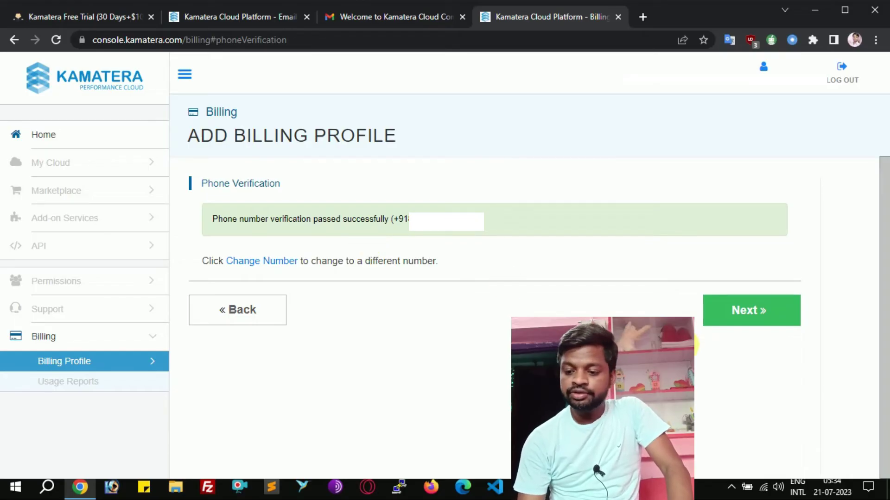
Advance to the Promo Code / Credit Card page with 1MONTH300 and go over the card fields
{"action": "left_click", "coordinate": [750, 311]}
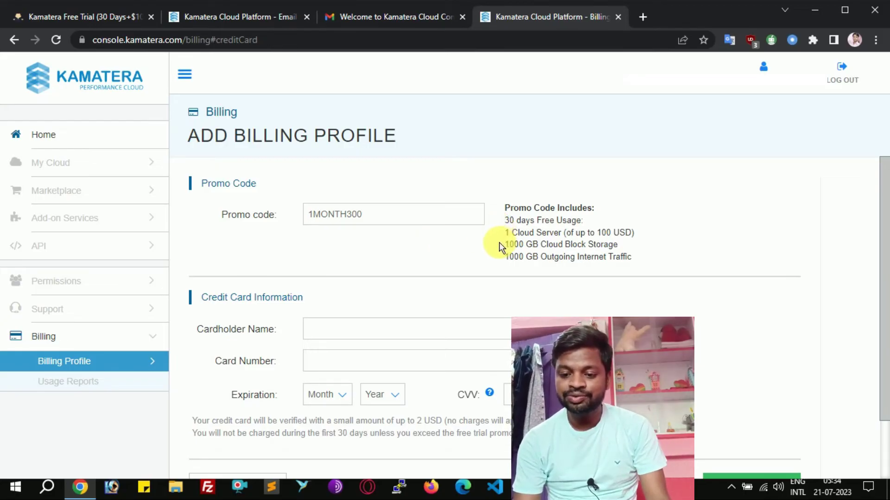
{"action": "scroll", "coordinate": [499, 243], "scroll_direction": "down", "scroll_amount": 1}
{"action": "scroll", "coordinate": [498, 243], "scroll_direction": "up", "scroll_amount": 1}
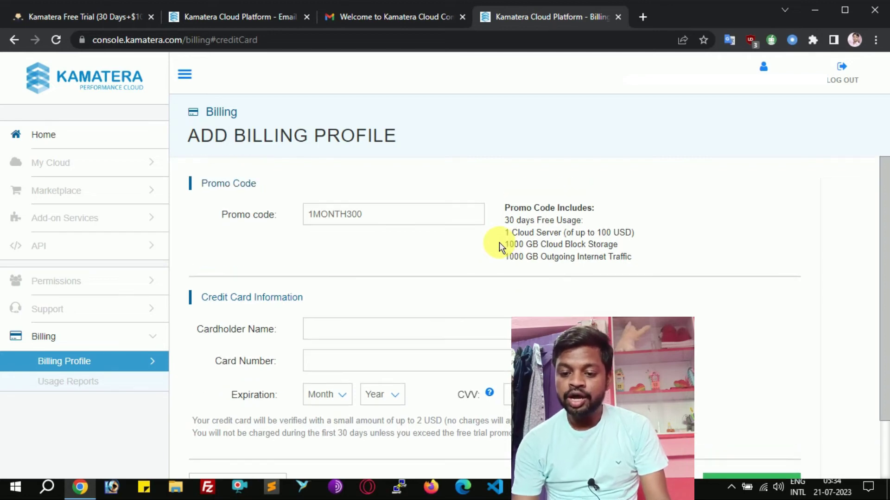
{"action": "scroll", "coordinate": [499, 243], "scroll_direction": "down", "scroll_amount": 1}
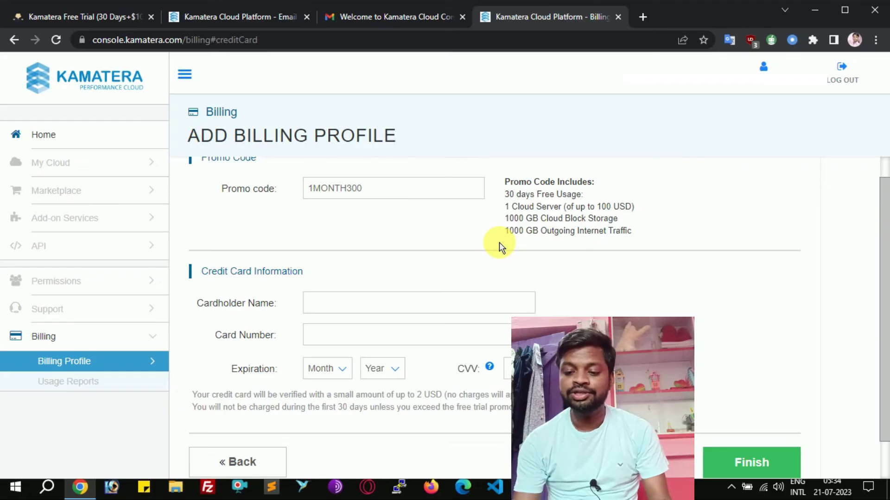
{"action": "scroll", "coordinate": [499, 242], "scroll_direction": "down", "scroll_amount": 2}
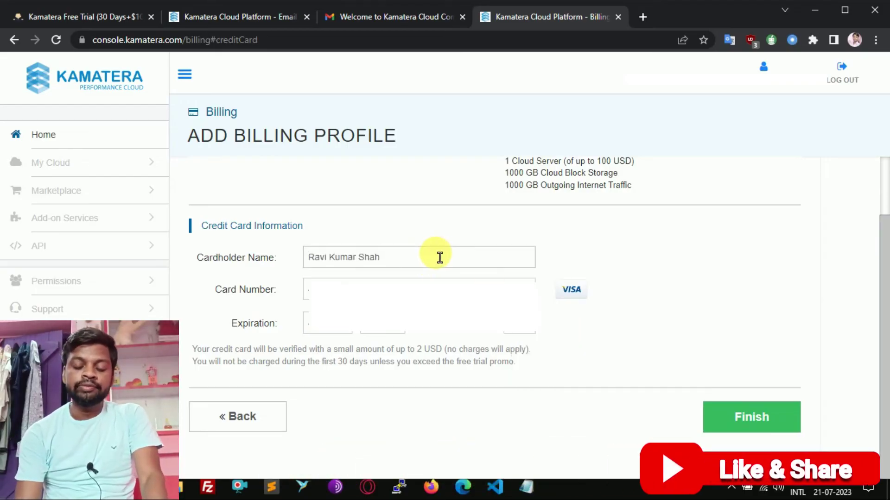
Finish the billing profile so the card and 1MONTH300 promo code get processed
{"action": "left_click", "coordinate": [750, 426]}
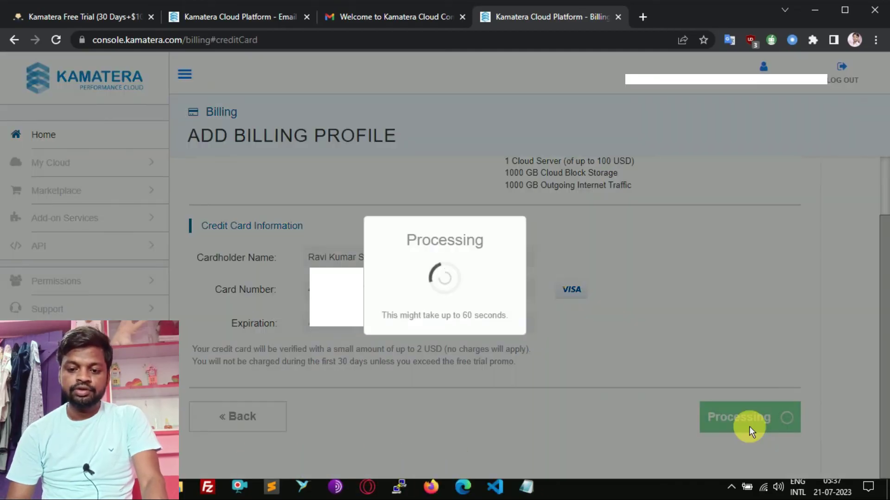